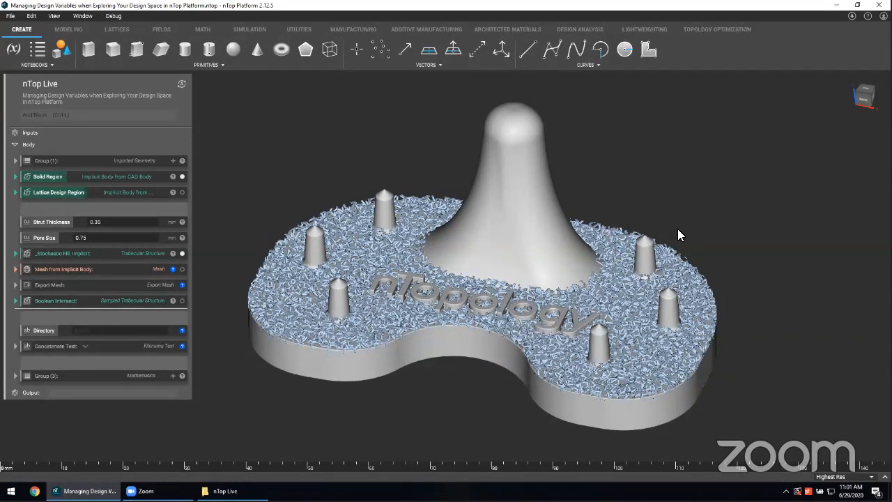
left_click(615, 239)
right_click_drag(654, 223, 693, 189)
left_click(693, 189)
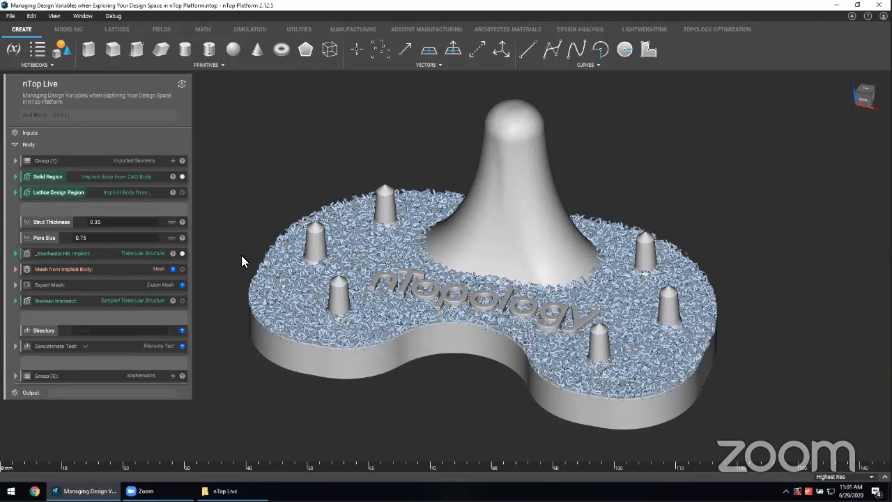
Expand the stochastic fill block and compare the Lattice Design Region, the bare Solid Region and the trabecular structure by toggling their visibility
left_click(152, 251)
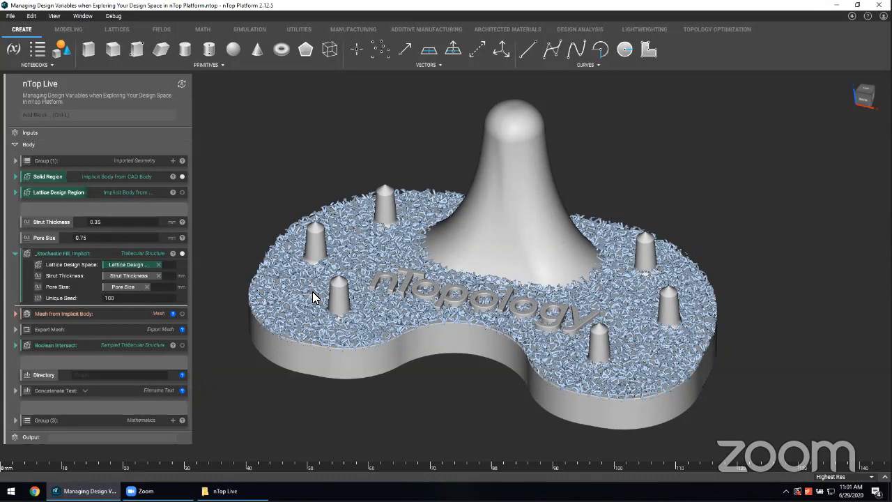
left_click(181, 192)
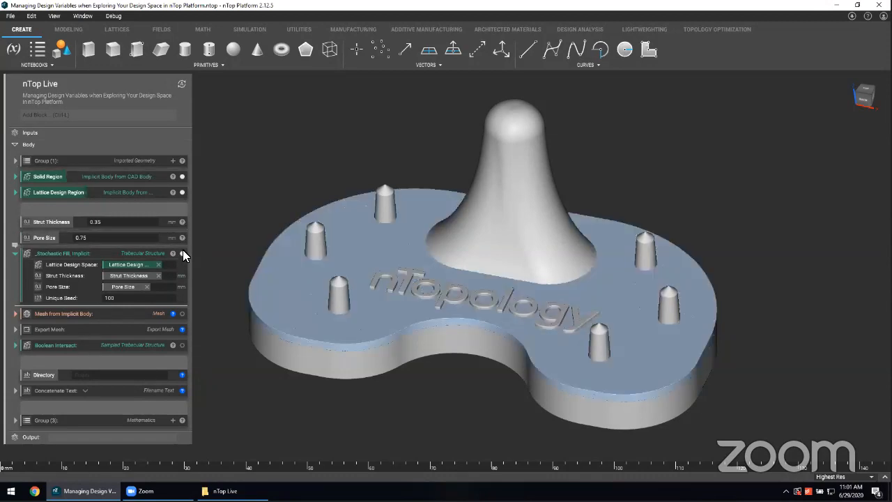
left_click(337, 245)
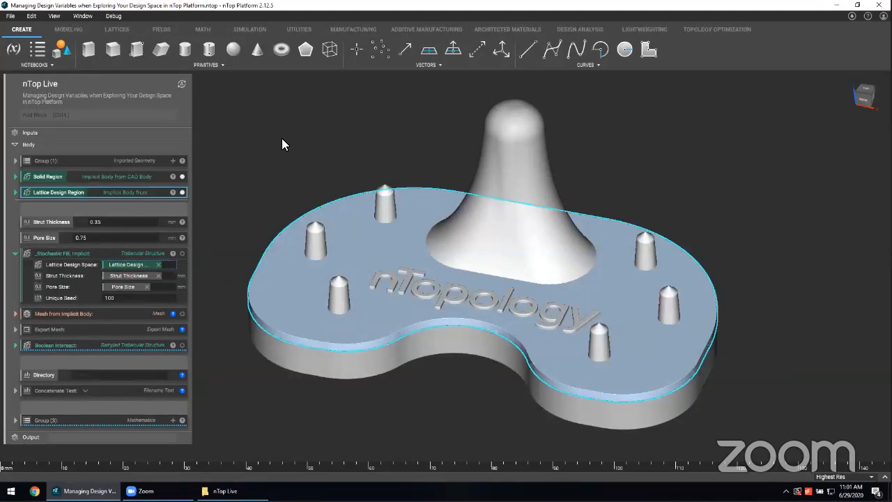
key("Escape")
left_click(182, 192)
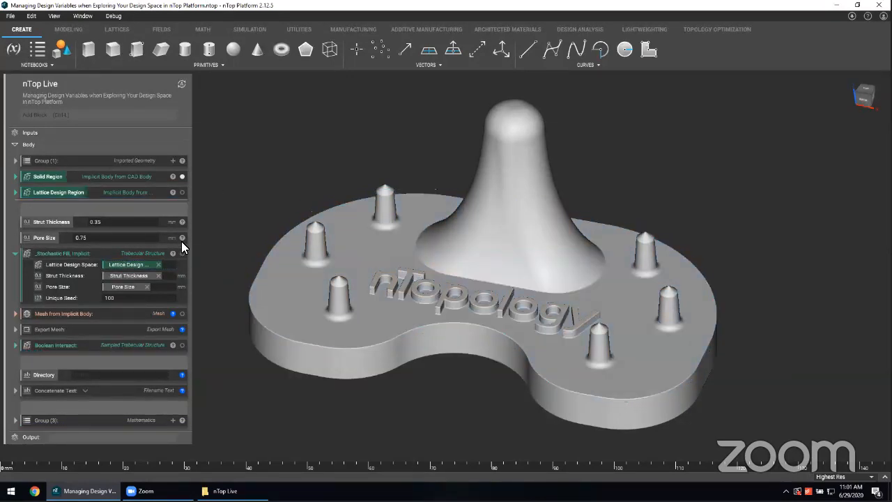
left_click(182, 254)
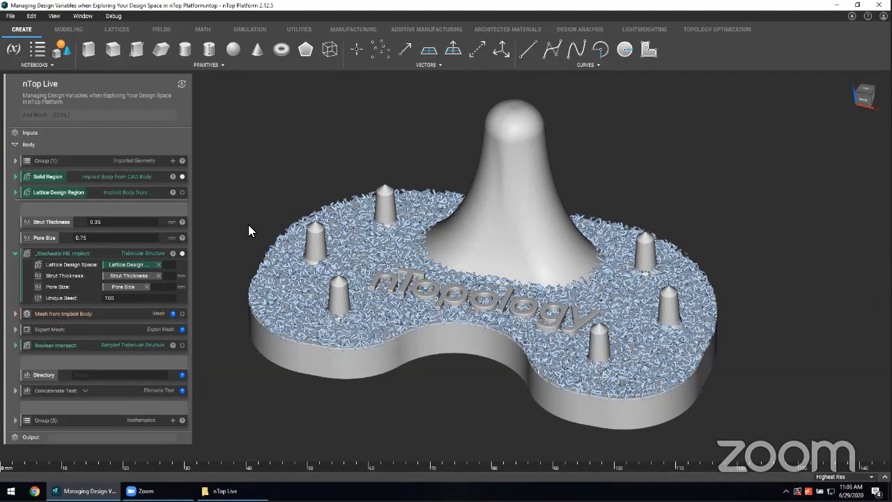
Expand the Mesh from Implicit Body block to expose its inputs and collapse the stochastic fill block
left_click(135, 314)
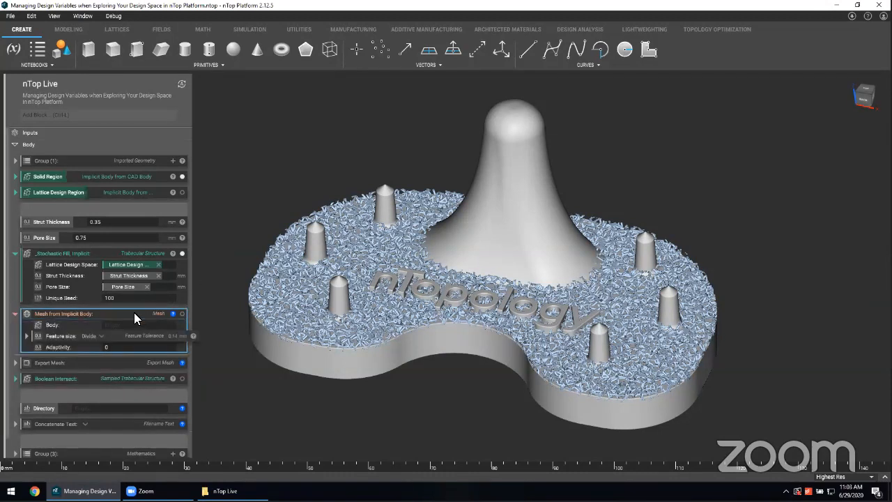
left_click(120, 253)
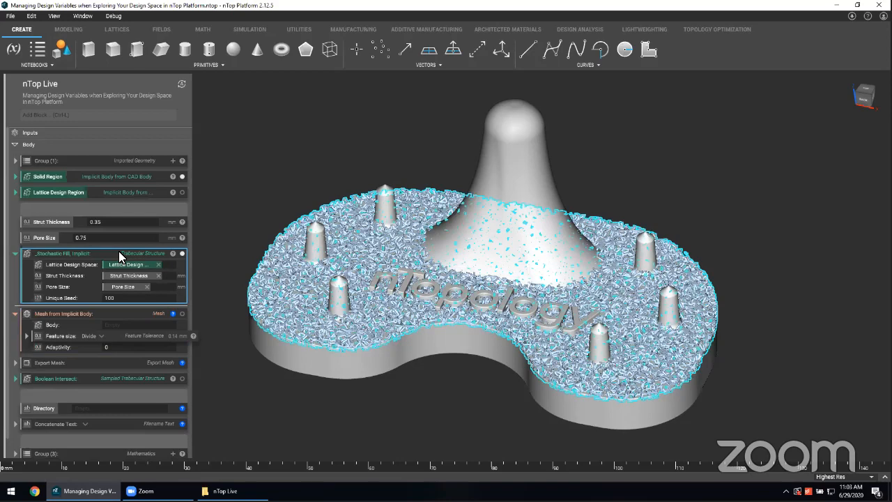
left_click(219, 284)
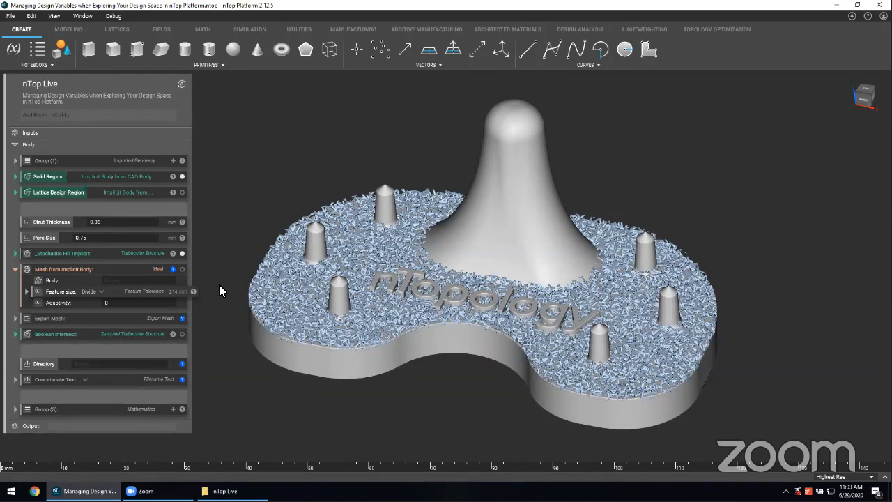
Expand the Boolean Intersect block and display its sampled trabecular structure, hiding the full stochastic fill and the sampling region box
left_click(138, 335)
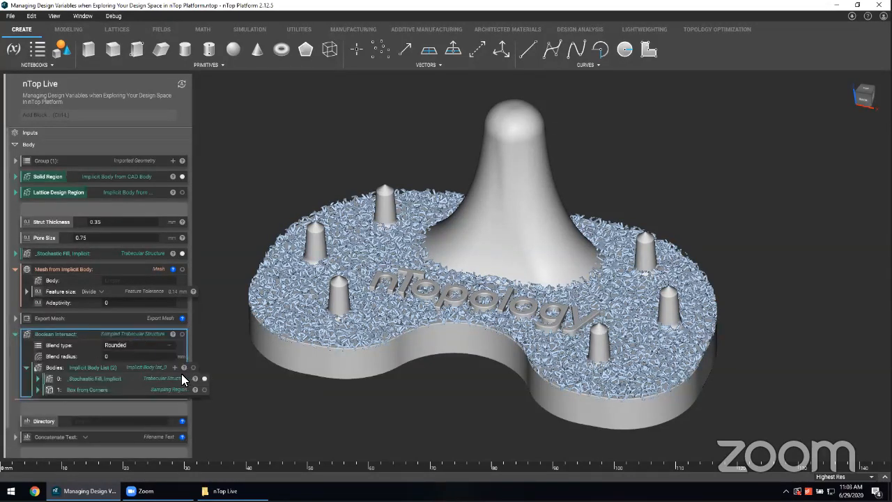
left_click(204, 390)
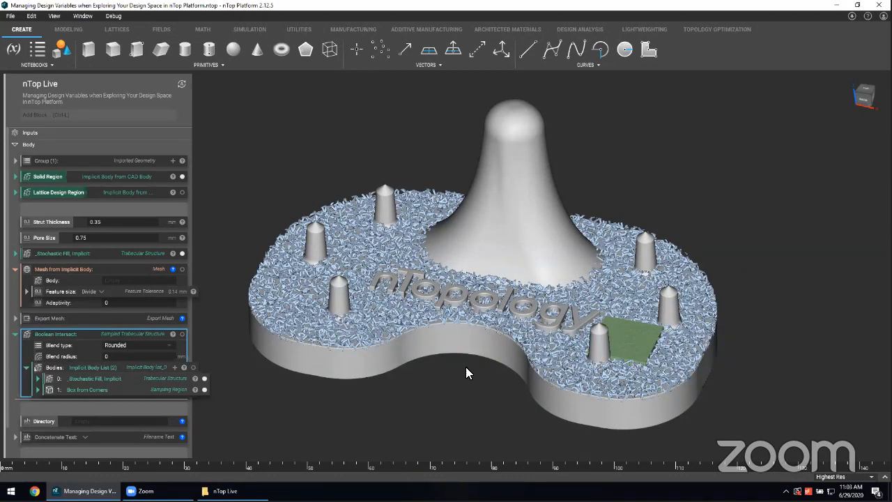
left_click(182, 334)
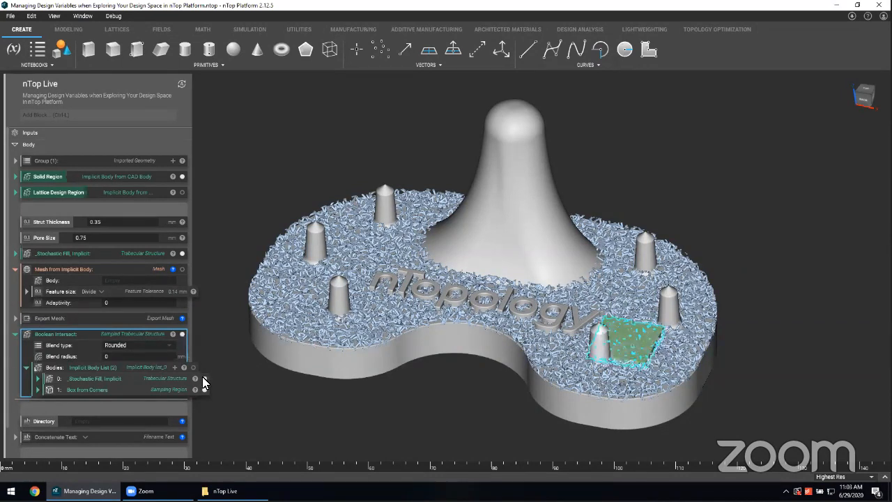
left_click(204, 379)
left_click(204, 390)
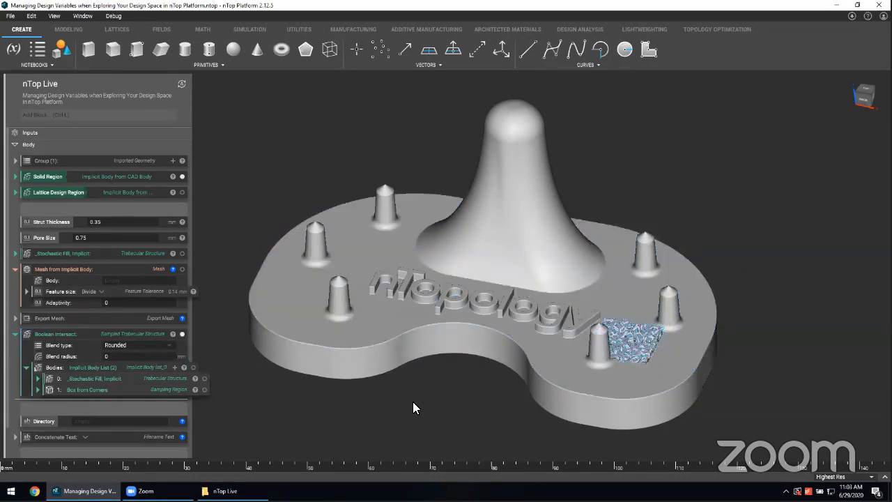
scroll(506, 384, "up", 8)
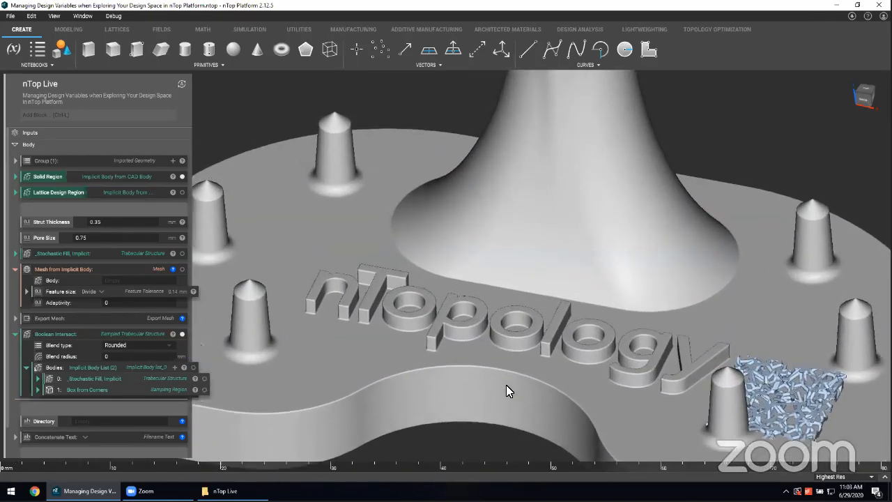
middle_click_drag(672, 325, 438, 182)
scroll(438, 183, "up", 2)
scroll(438, 183, "up", 1)
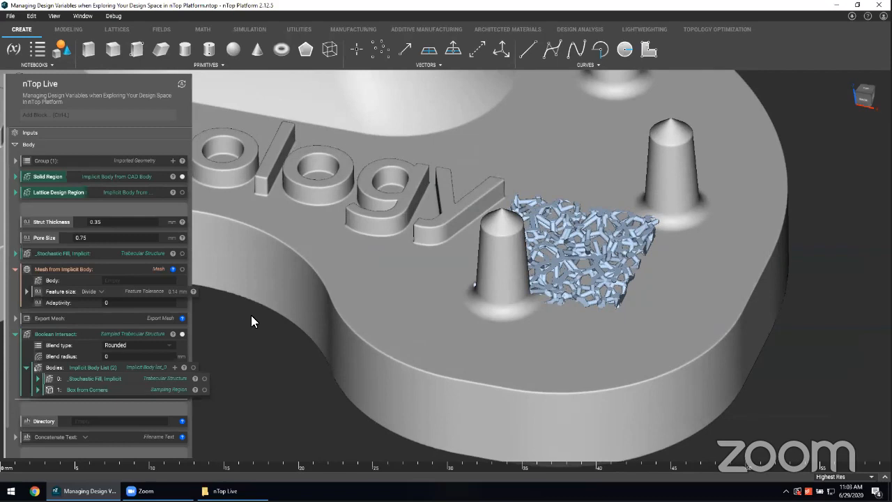
Assign the Boolean Intersect block as the body of Mesh from Implicit Body and display the mesh for a close inspection
left_click(128, 335)
left_click_drag(128, 334, 152, 282)
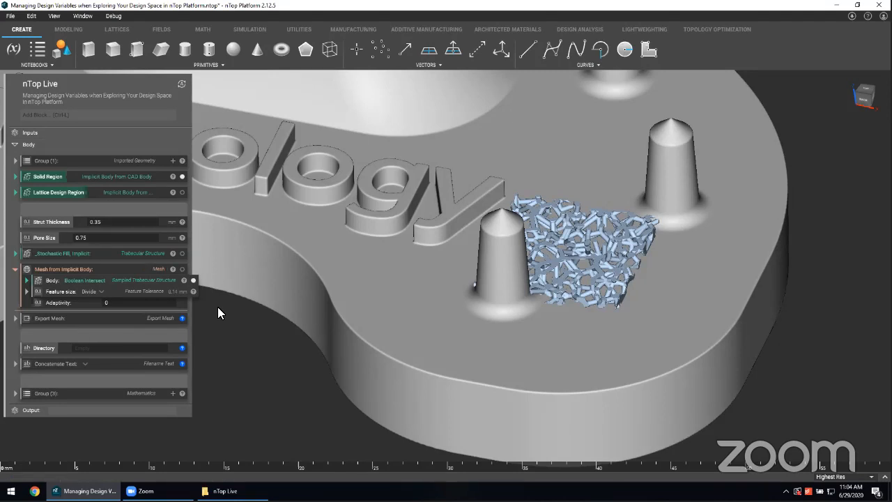
left_click(182, 269)
scroll(604, 219, "up", 5)
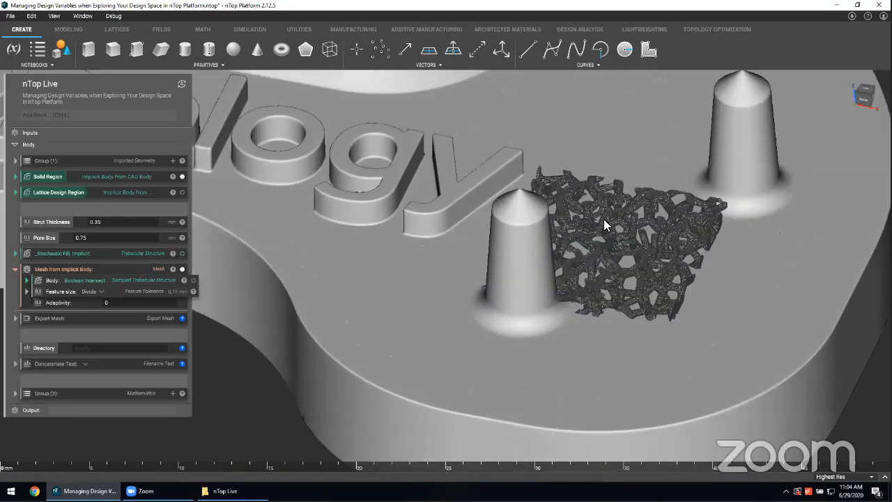
scroll(513, 256, "up", 3)
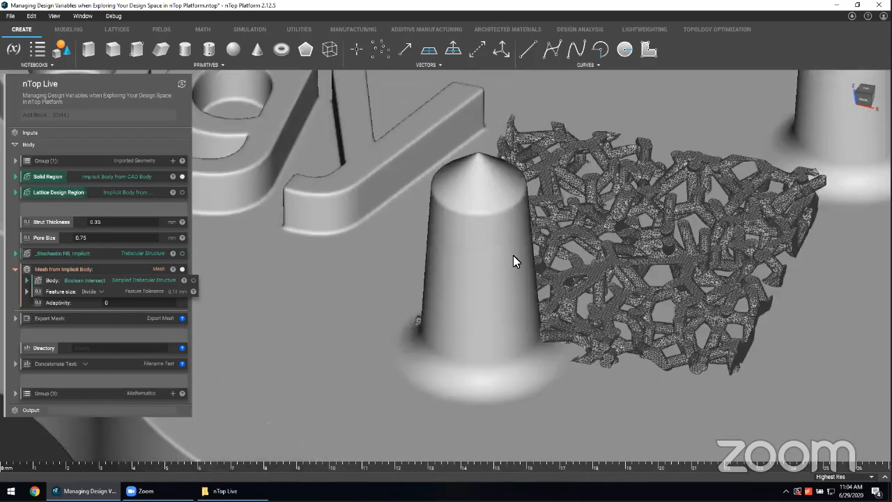
scroll(414, 289, "up", 3)
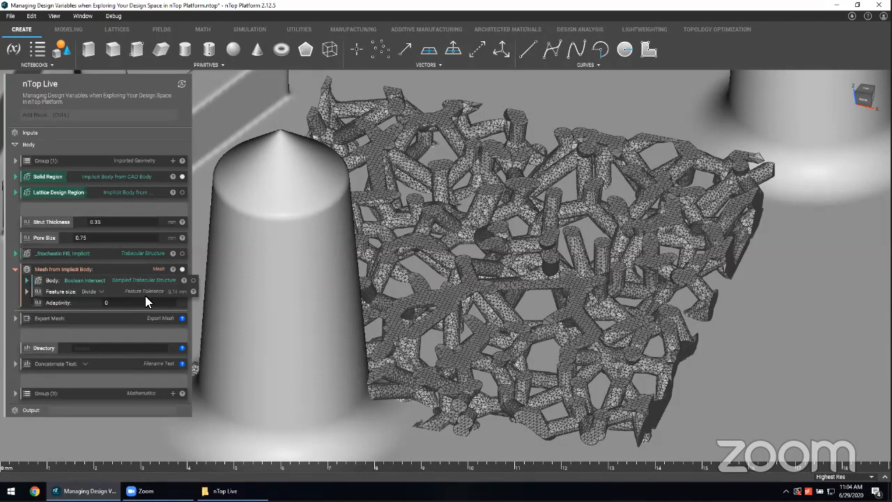
Expand the Export Mesh block and assign the Mesh from Implicit Body block as its mesh input
left_click(132, 318)
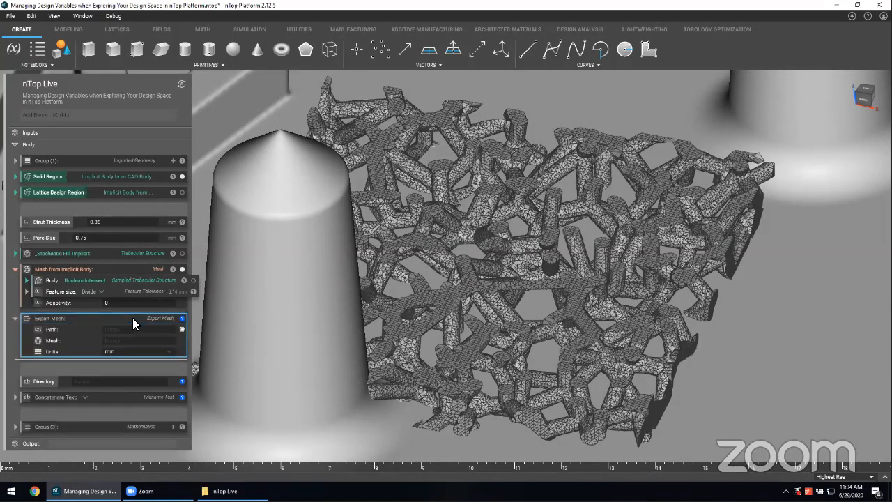
left_click(16, 269)
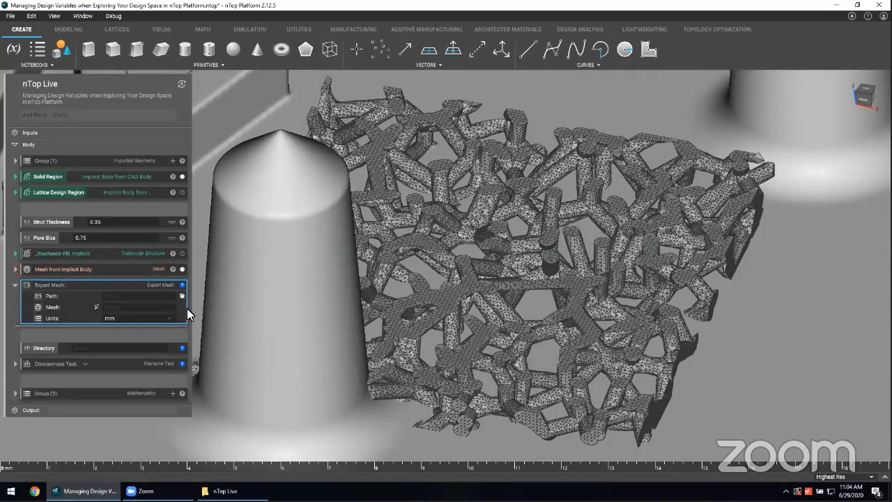
left_click_drag(140, 269, 153, 311)
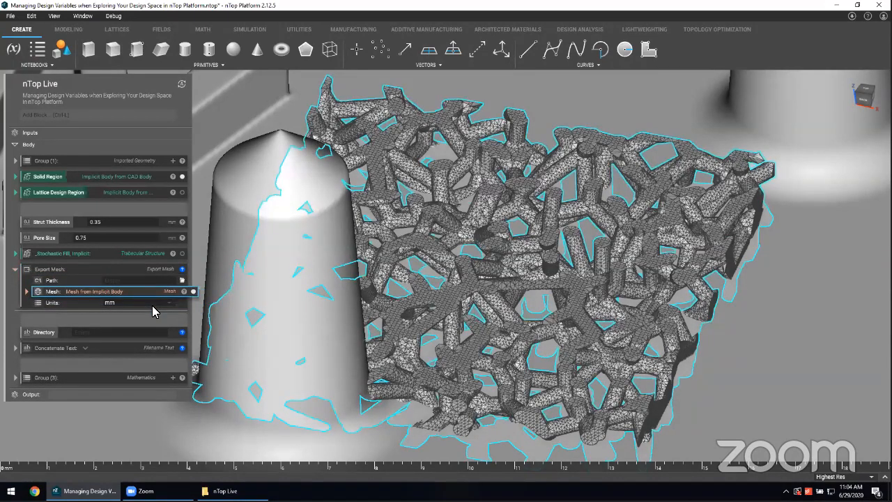
Set the Export Mesh path to an STL file named Output Mesh in the desktop's nTop Live folder
left_click(157, 283)
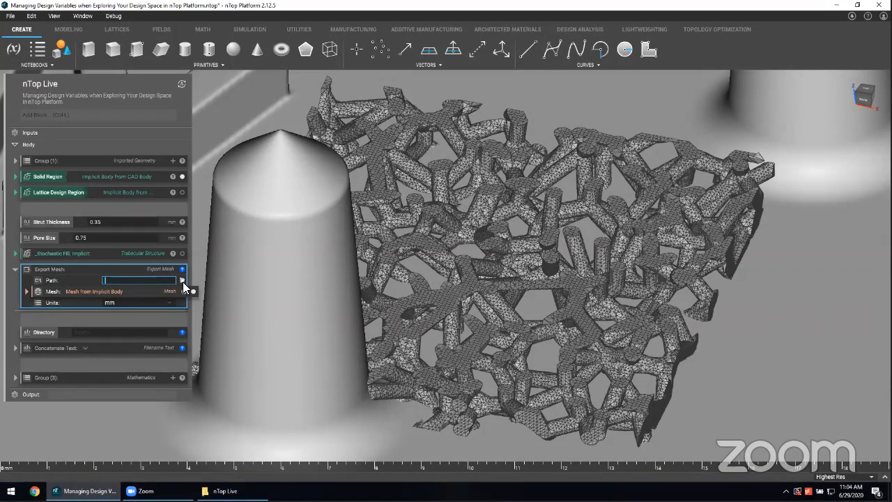
left_click(183, 281)
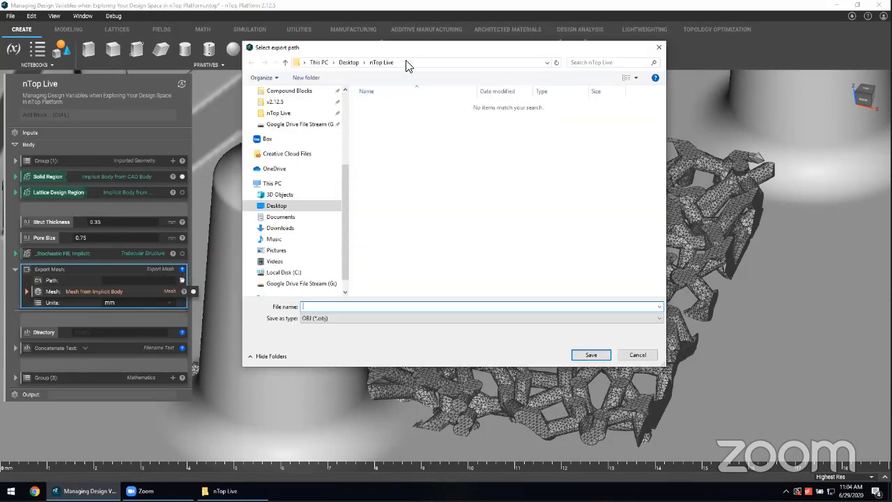
type("Output Mesh")
left_click(402, 318)
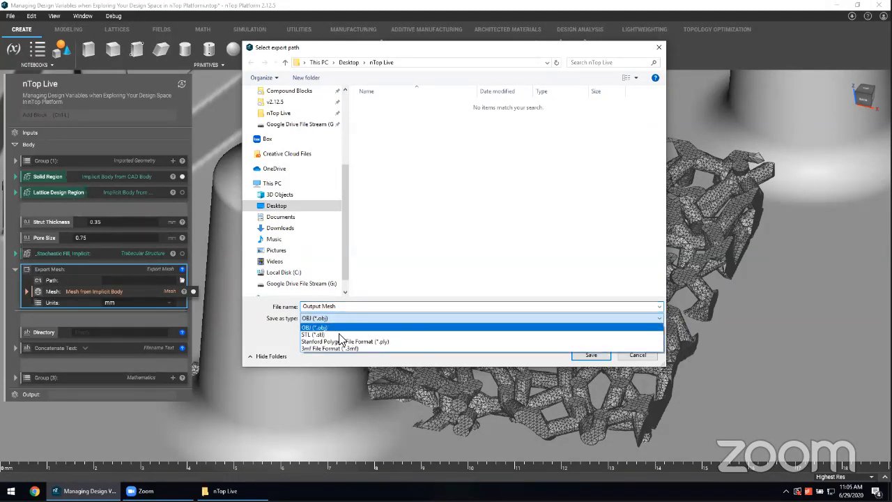
left_click(339, 333)
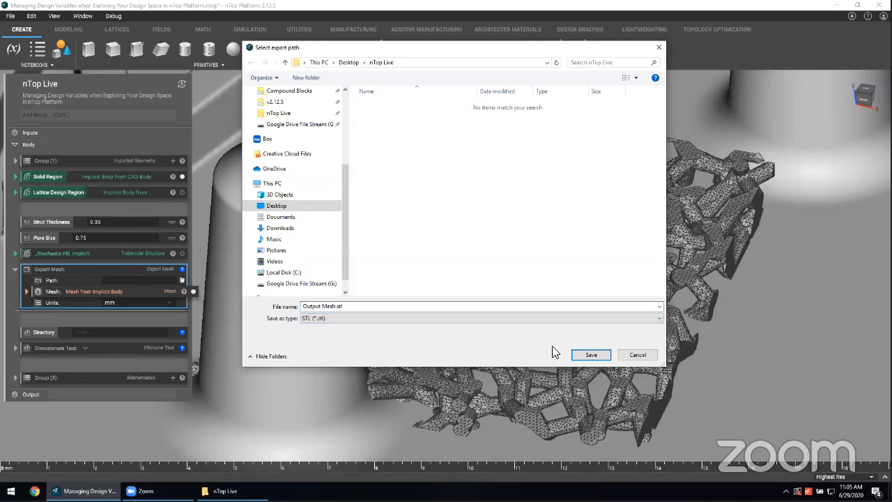
left_click(585, 356)
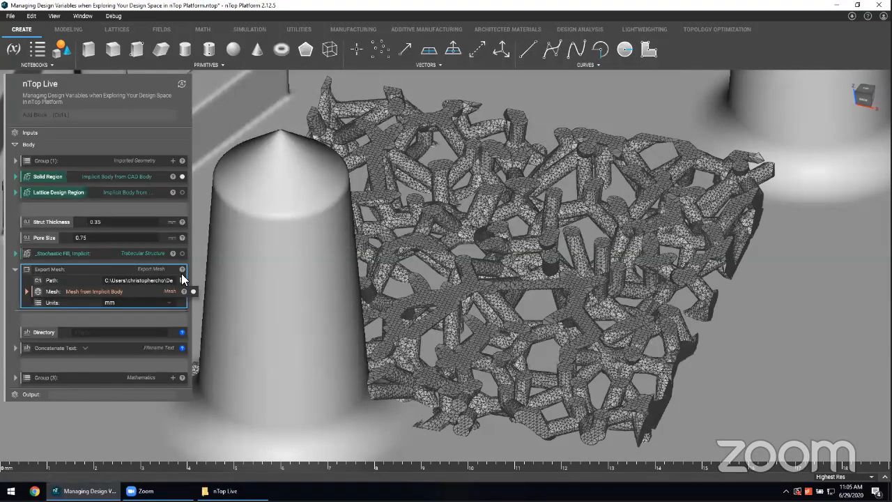
Switch to File Explorer to check the exported Output Mesh.stl in the nTop Live folder, and return to nTop Platform
left_click(225, 491)
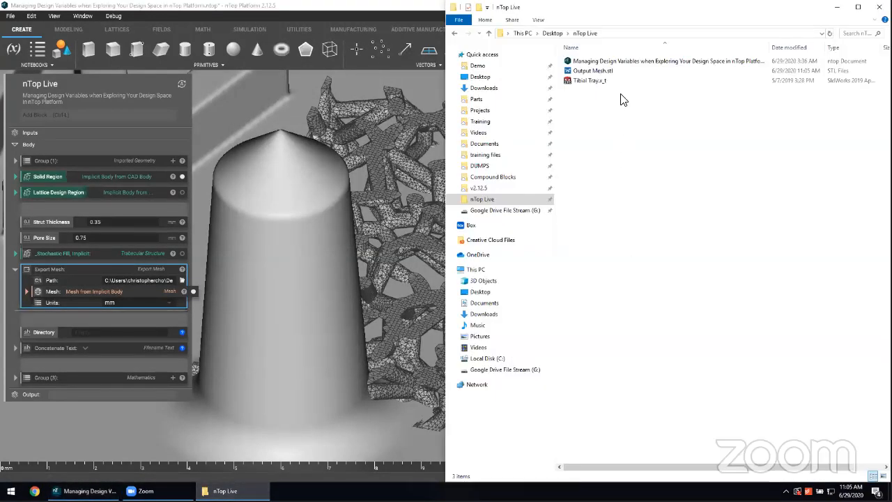
left_click(620, 73)
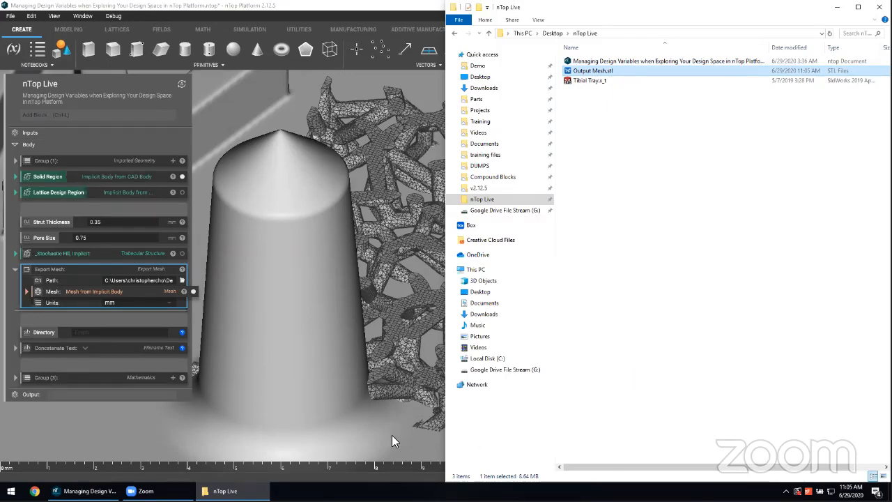
left_click(247, 5)
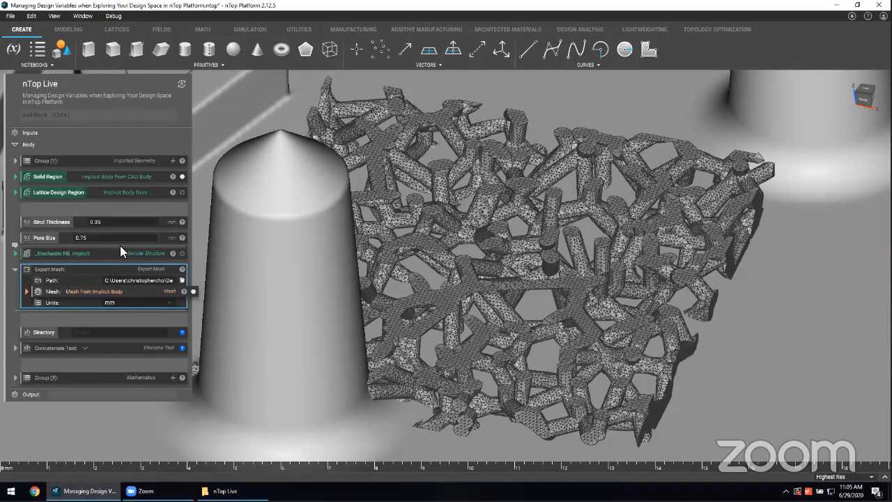
Fill the Directory text variable with the nTop Live folder path copied from File Explorer
left_click(153, 281)
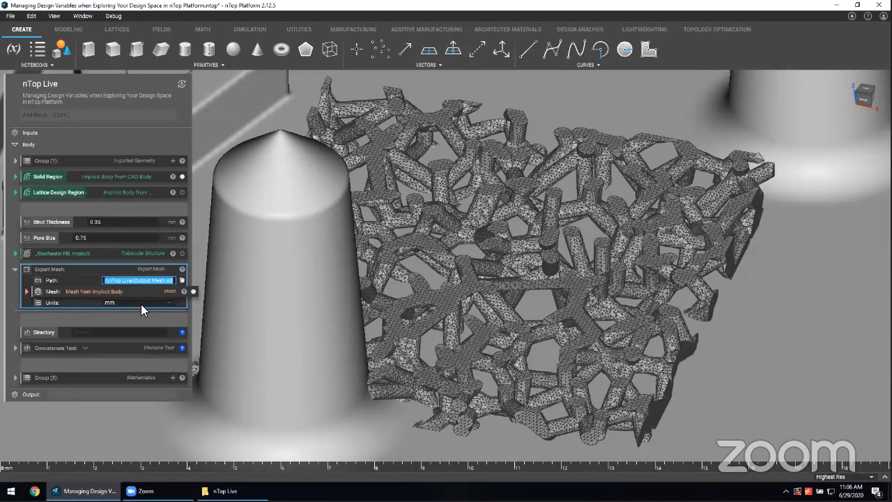
left_click(108, 333)
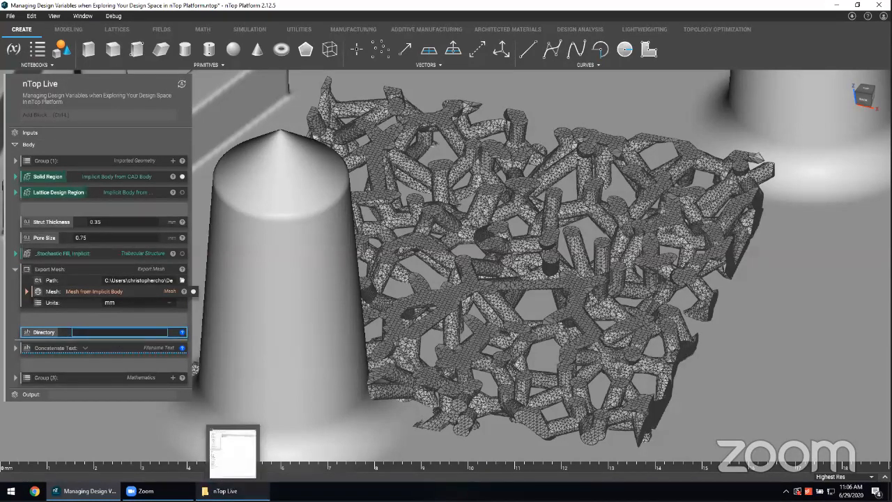
left_click(225, 491)
left_click(669, 33)
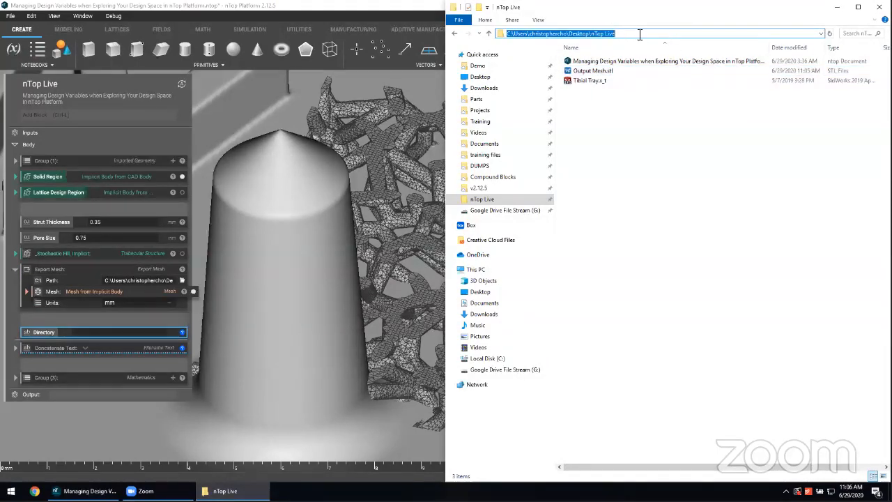
left_click(421, 7)
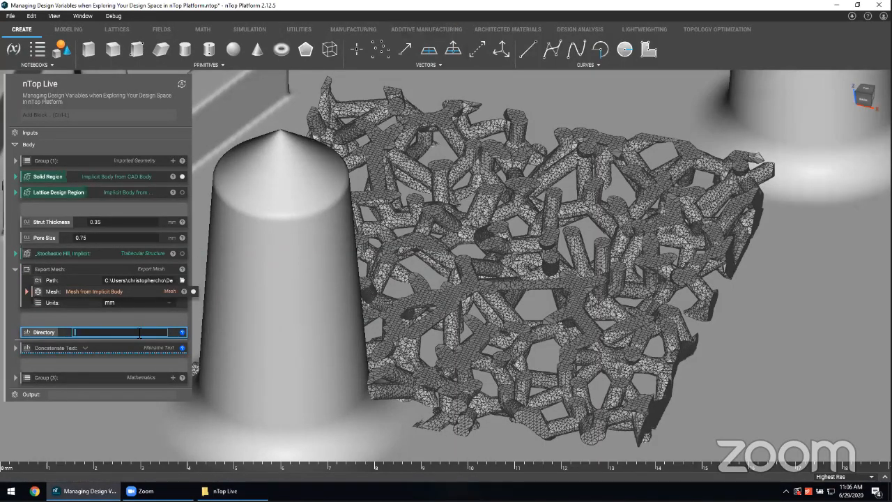
key("ctrl+v")
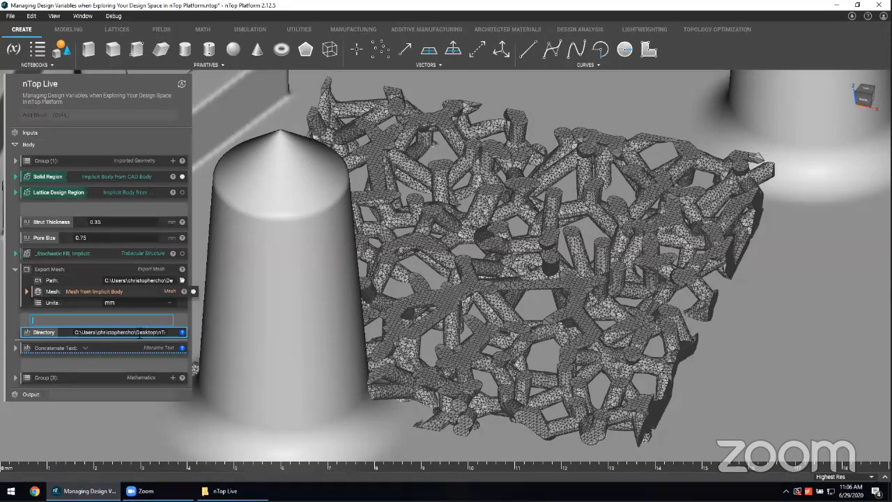
Expand the Concatenate Text block and review the text list that builds the export file path
left_click(16, 349)
scroll(91, 345, "down", 2)
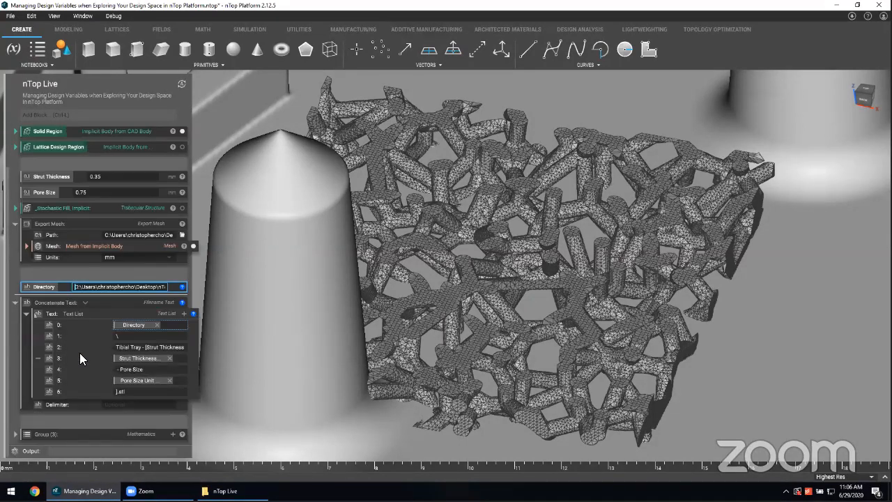
left_click(103, 313)
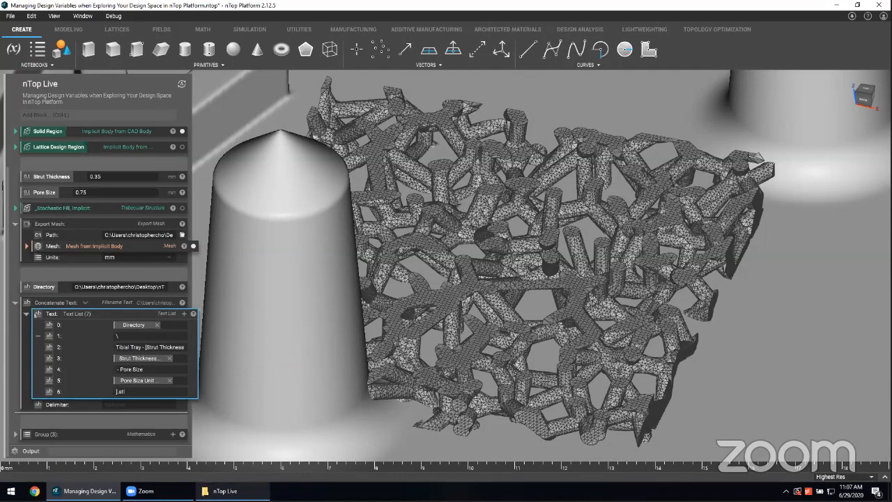
Arrange the nTop Platform window side by side with the nTop Live folder in File Explorer
left_click(225, 490)
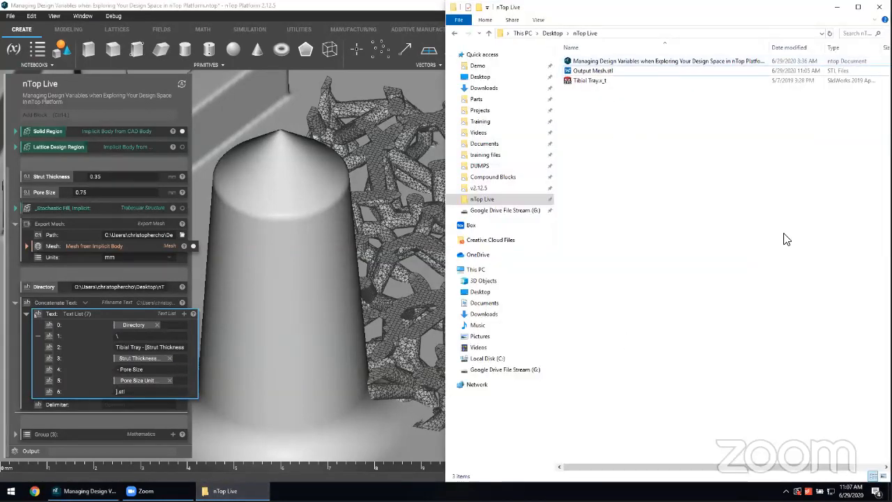
left_click(299, 7)
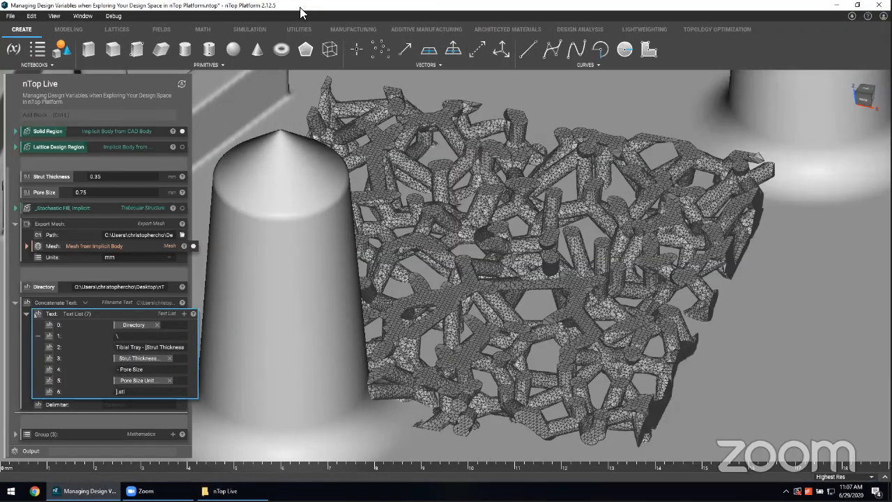
double_click(299, 7)
right_click_drag(303, 242, 314, 276)
scroll(314, 278, "up", 8)
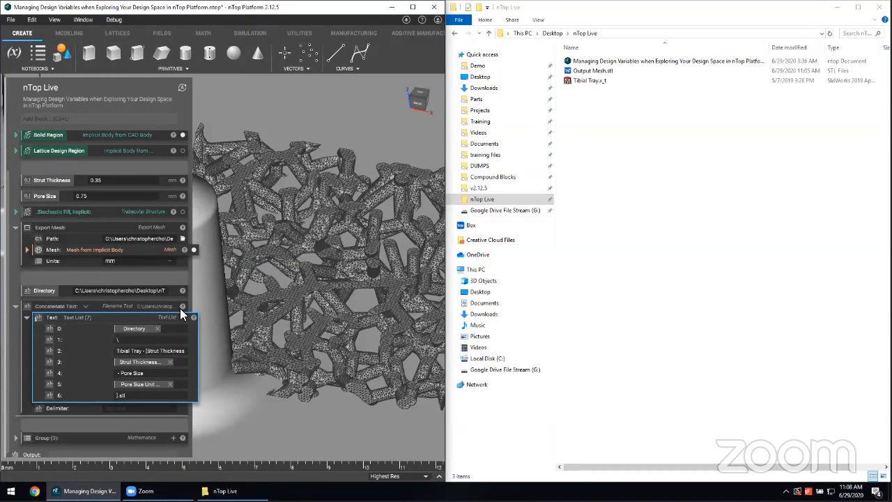
Assign the path property of the Filename Text output to the Export Mesh block's Path input
mouse_move(183, 308)
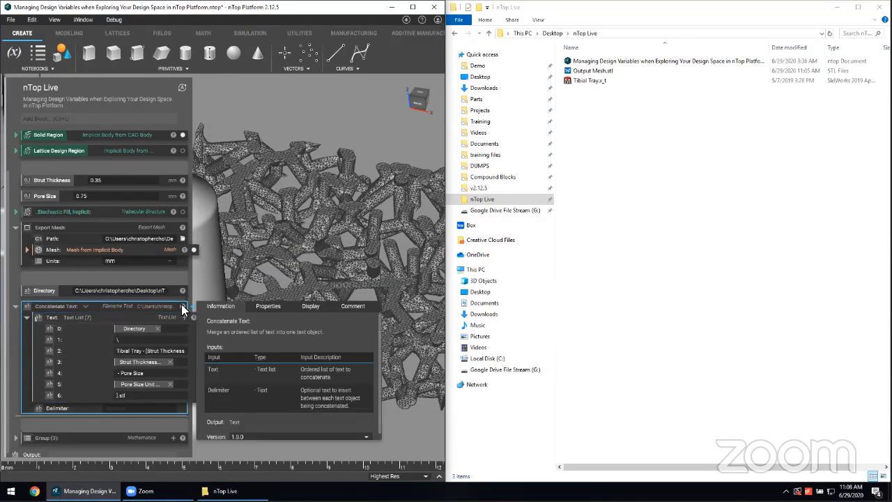
left_click(268, 308)
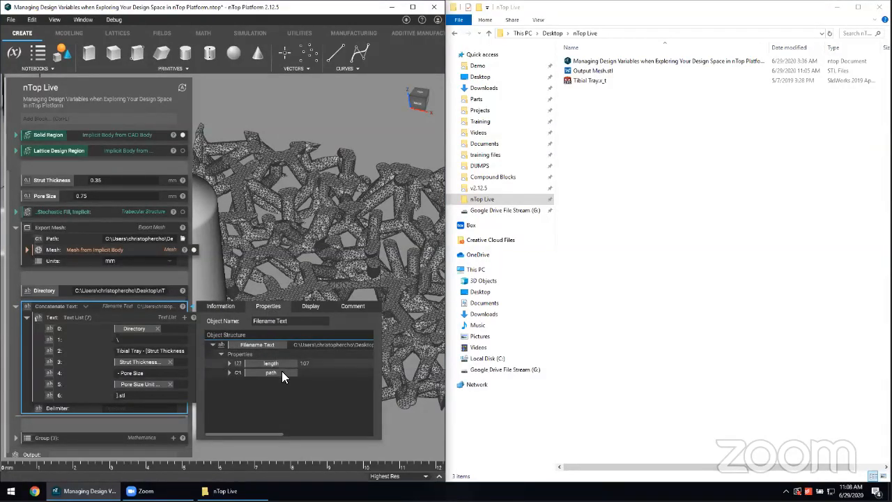
left_click_drag(282, 374, 140, 240)
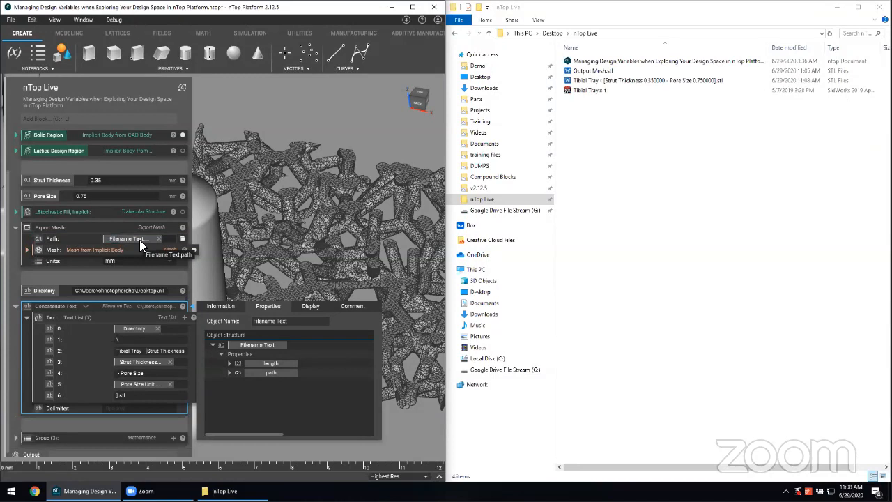
left_click(634, 163)
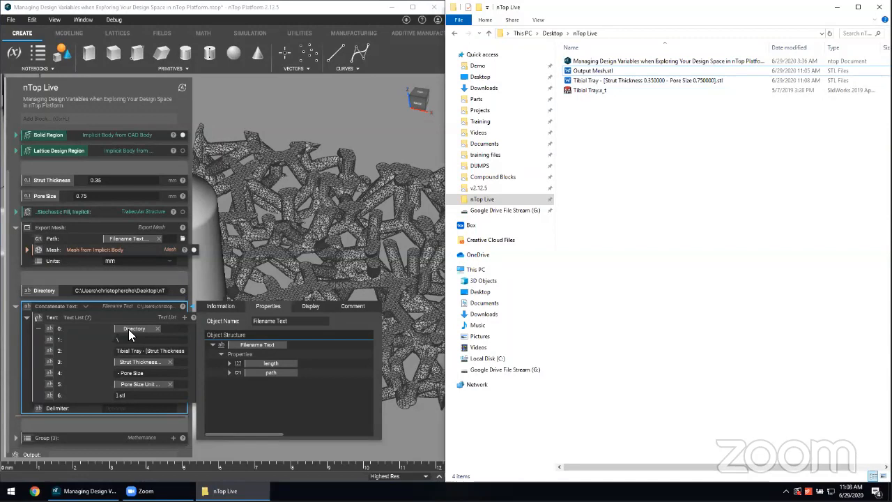
Set the Strut Thickness variable to 0.4 mm to export another lattice variation
scroll(129, 329, "up", 1)
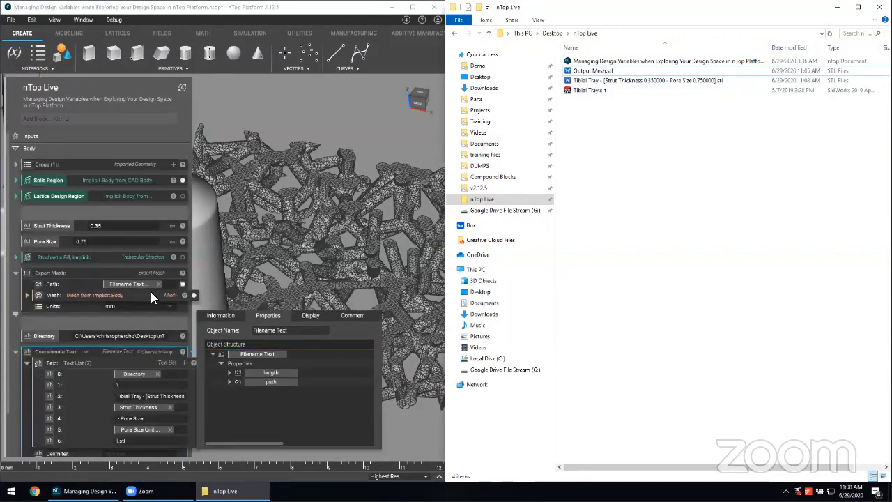
left_click(130, 226)
type("0.4")
key("Return")
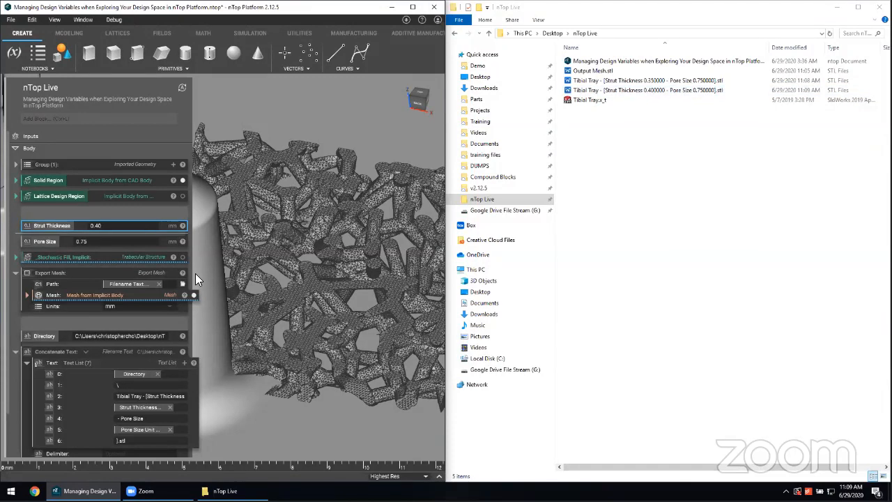
Set the Pore Size variable to 0.90 mm to export a lattice with larger pores
left_click(128, 244)
type("0.90")
key("Return")
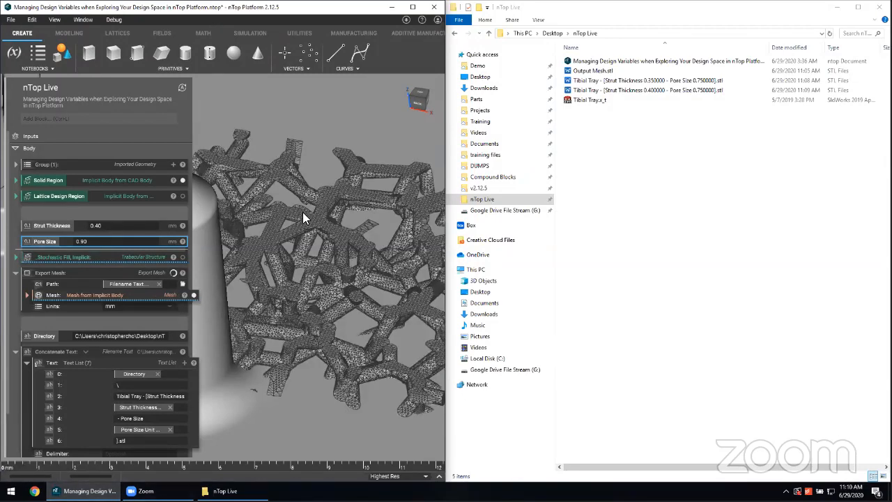
Check the nTop Live folder in File Explorer for the STL exported with the new pore size
key("super+Up")
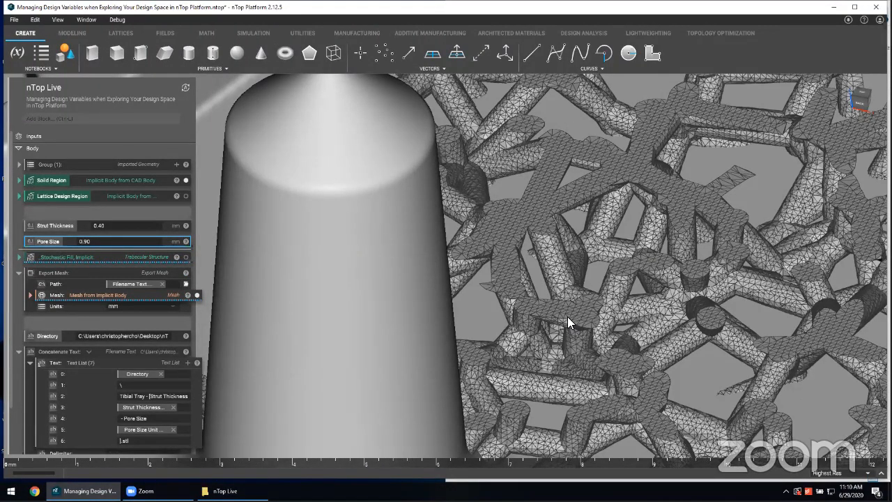
key("super+Left")
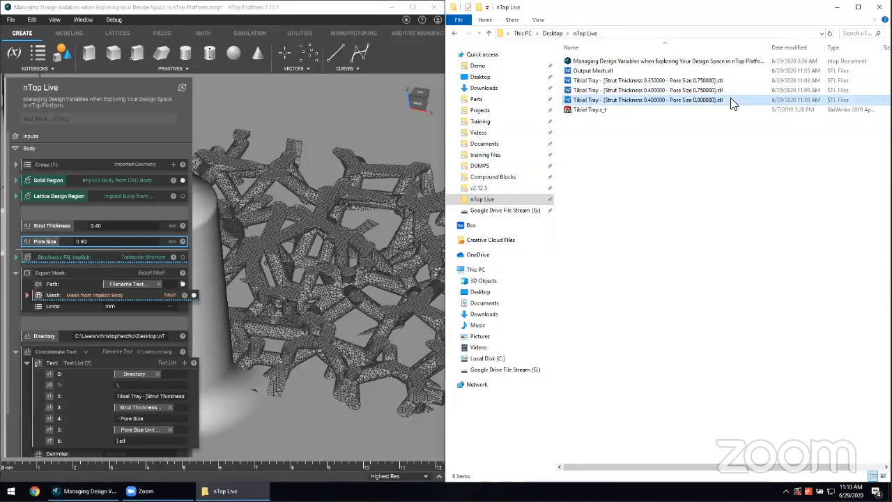
left_click(673, 101)
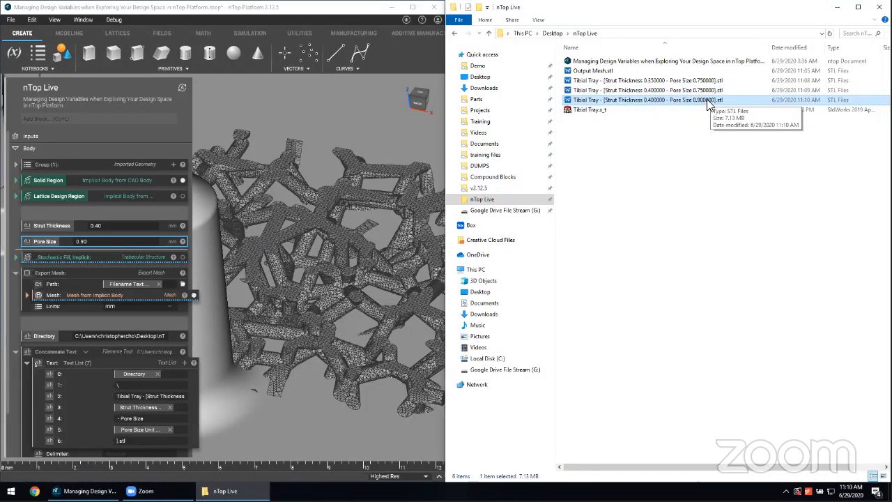
left_click(715, 168)
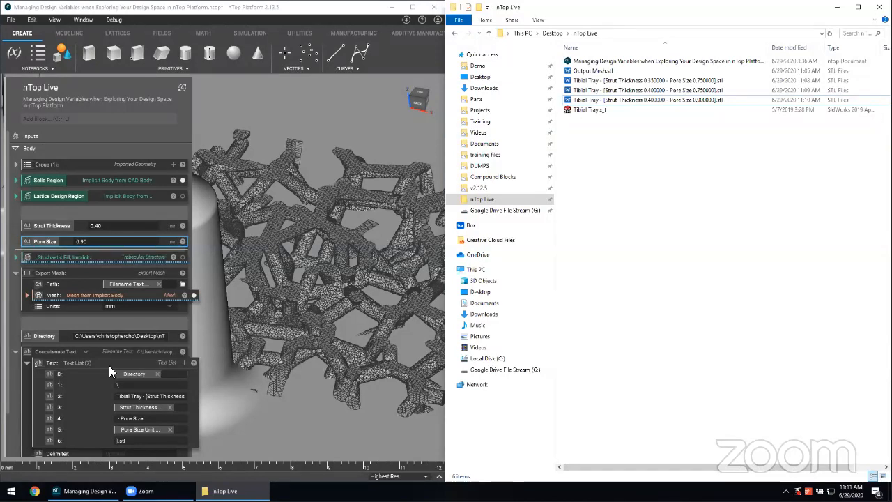
Return to nTop Platform, maximize its window and examine the lattice mesh between the tibial tray's pegs
left_click(375, 100)
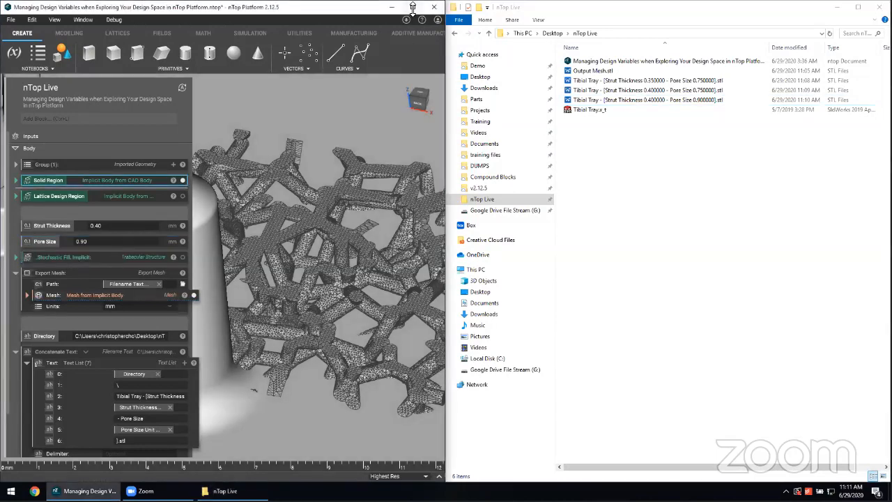
left_click(413, 7)
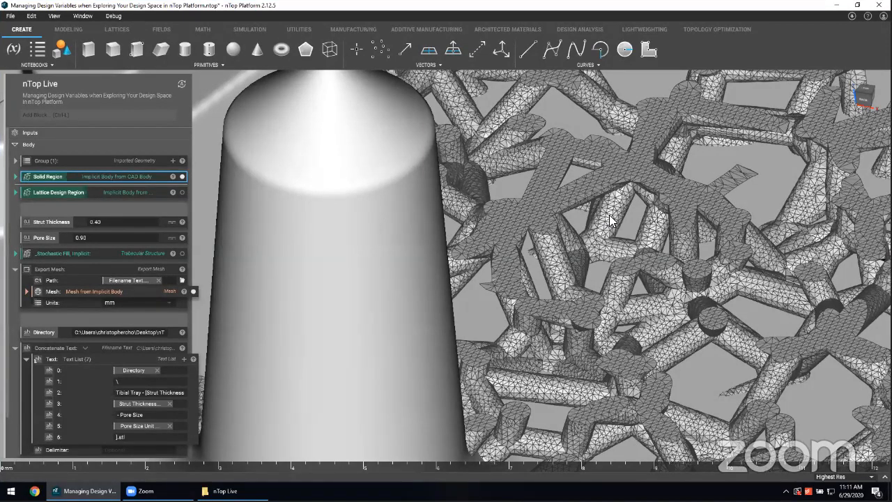
scroll(609, 214, "down", 6)
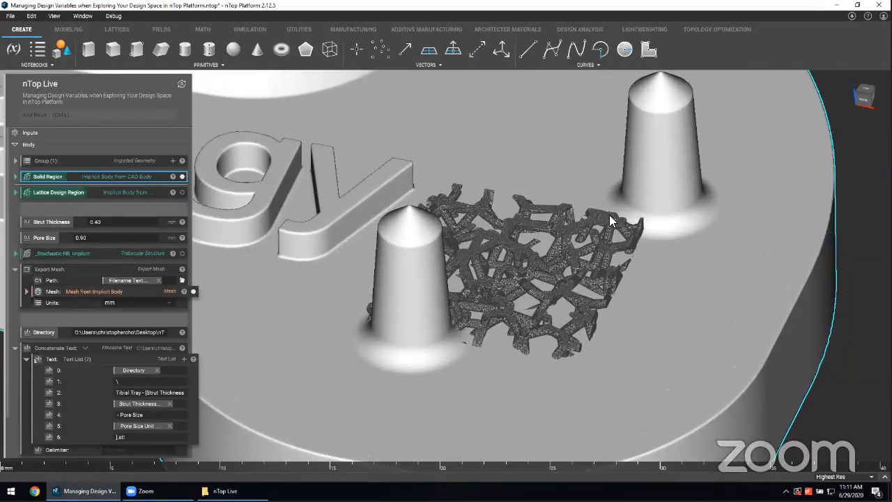
scroll(609, 215, "up", 3)
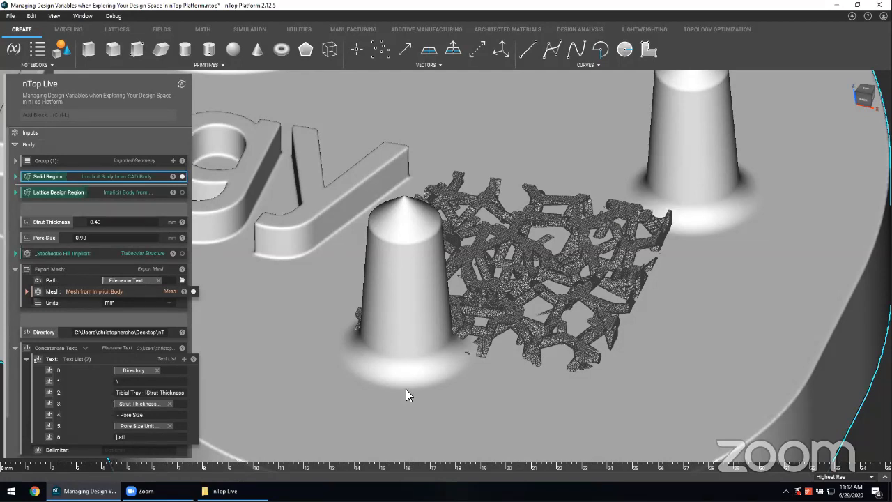
scroll(405, 389, "down", 3)
mouse_move(159, 490)
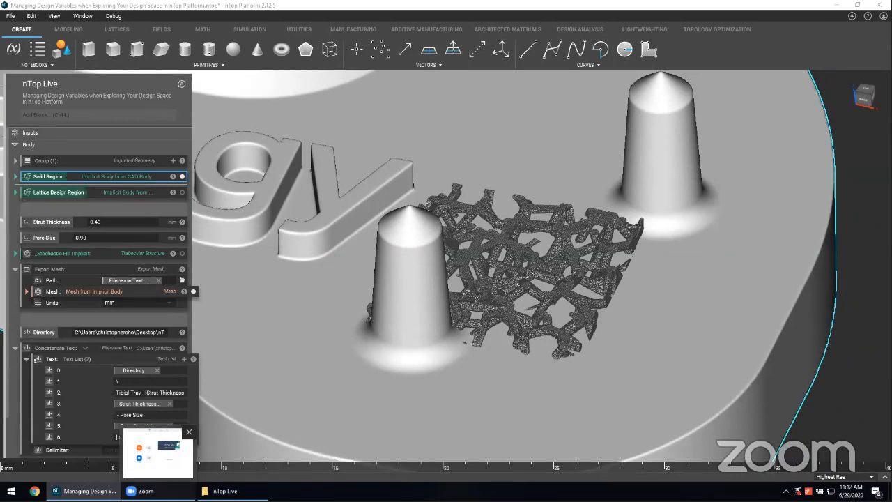
left_click(158, 449)
key("alt+Tab")
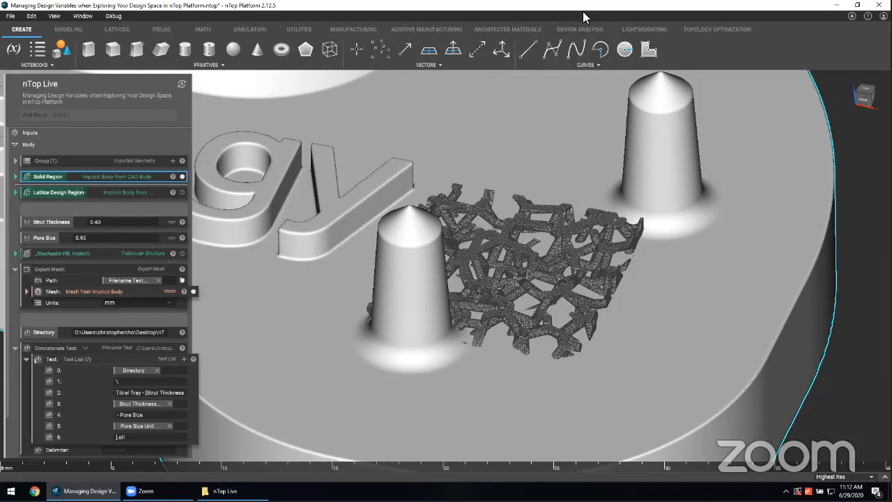
left_click(611, 12)
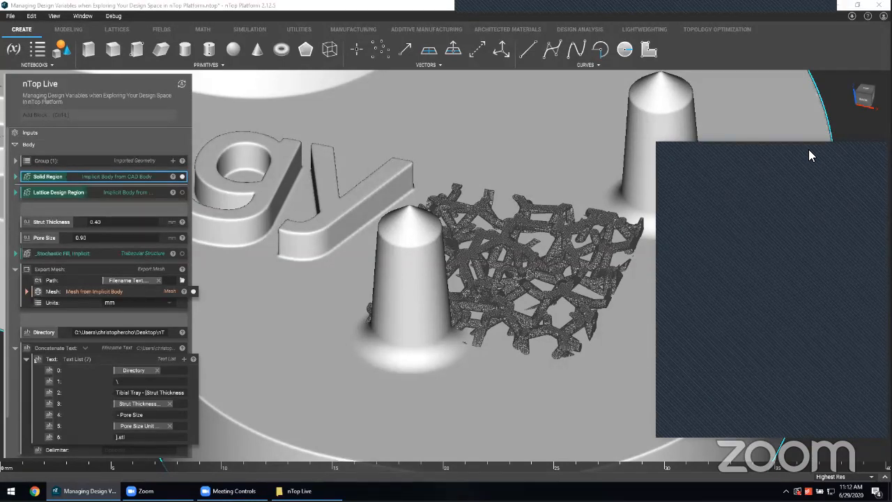
left_click_drag(810, 150, 811, 170)
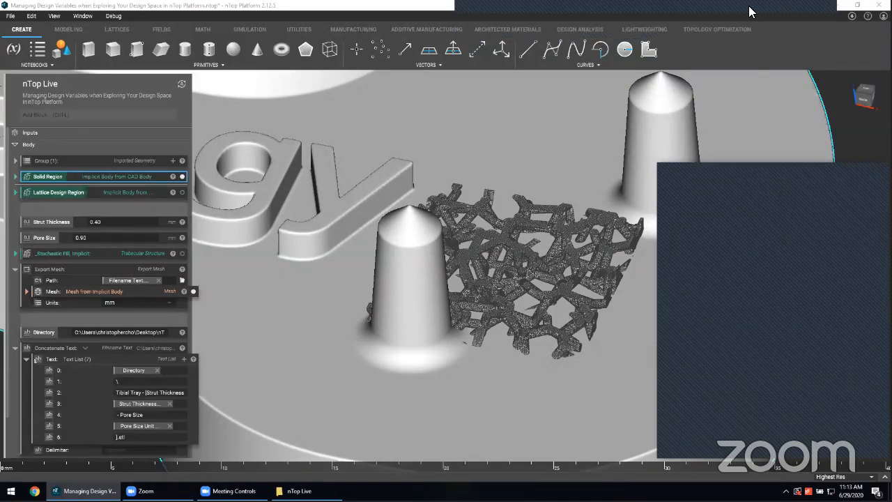
left_click(711, 7)
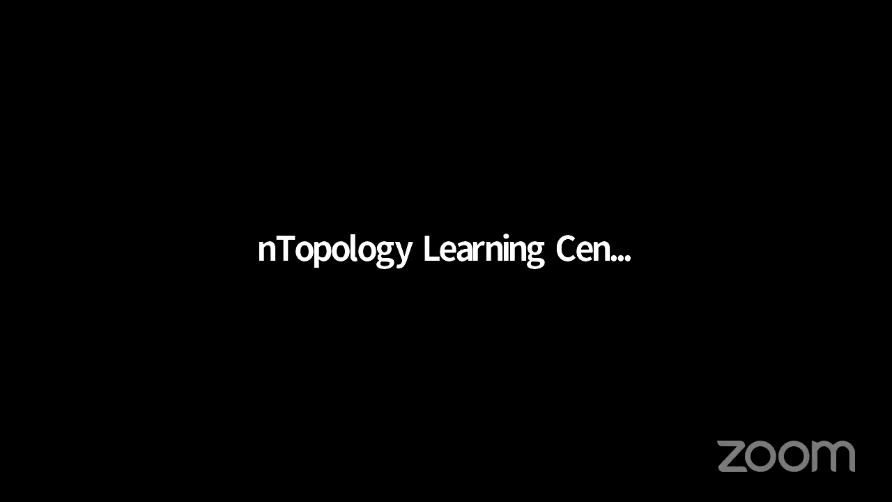